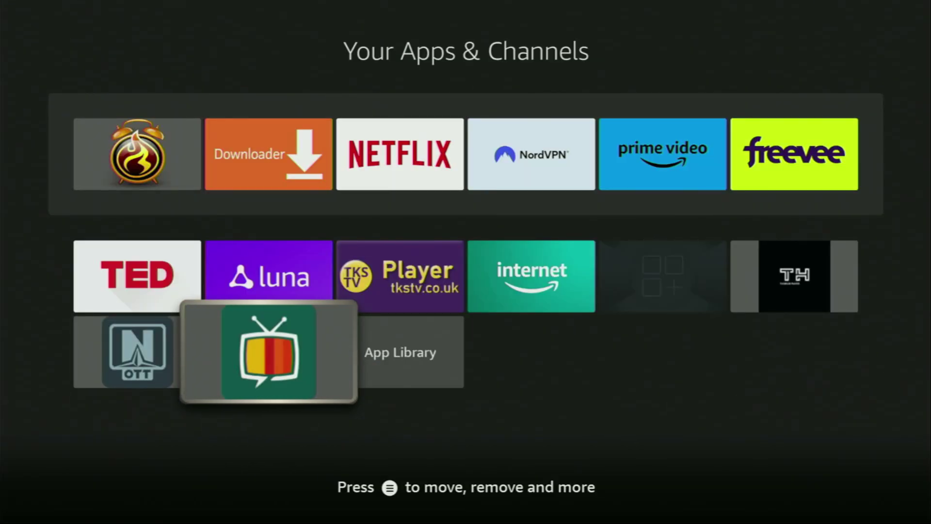
Step: Leave the apps grid for the Find page with its search bar and category tiles
key(Up)
key(Up)
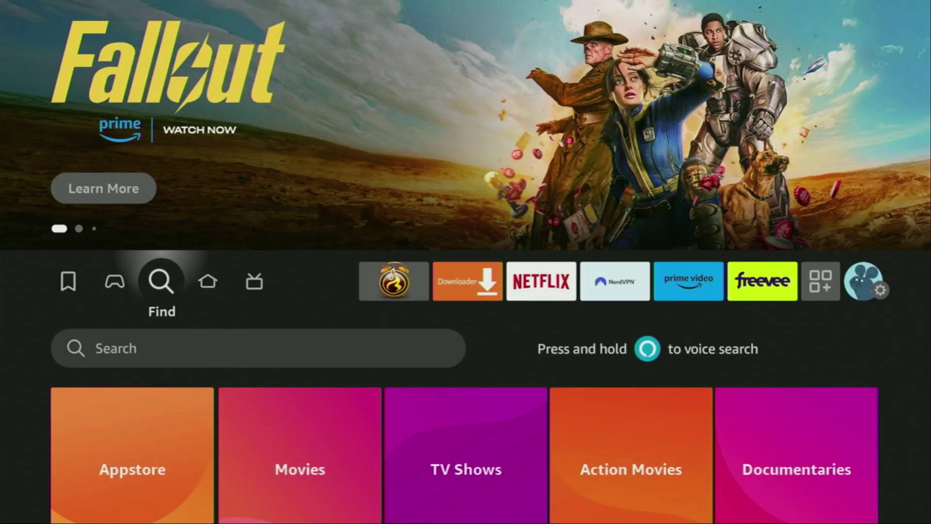
Step: Enter 'Do' in the search bar and pick the Downloader suggestion
key(Down)
key(Return)
key(Right)
key(Right)
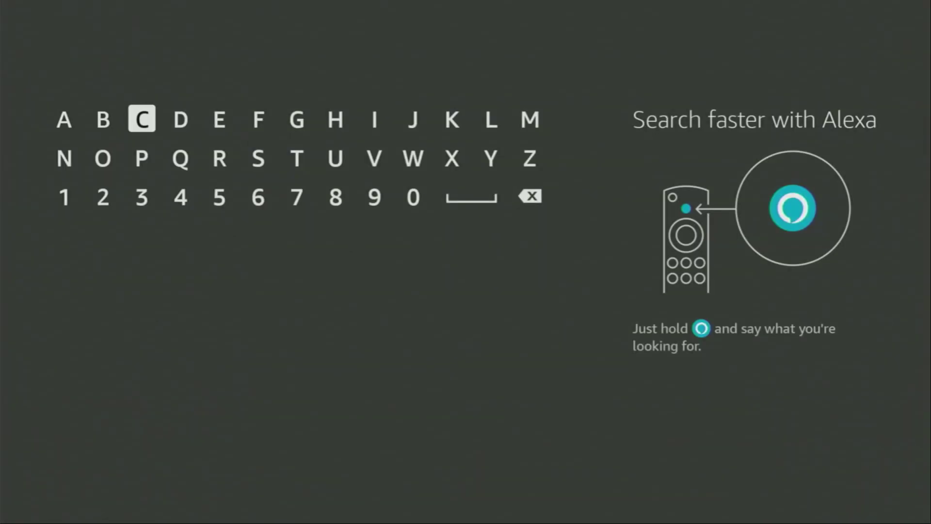
key(Right)
key(Return)
key(Down)
key(Left)
key(Left)
key(Return)
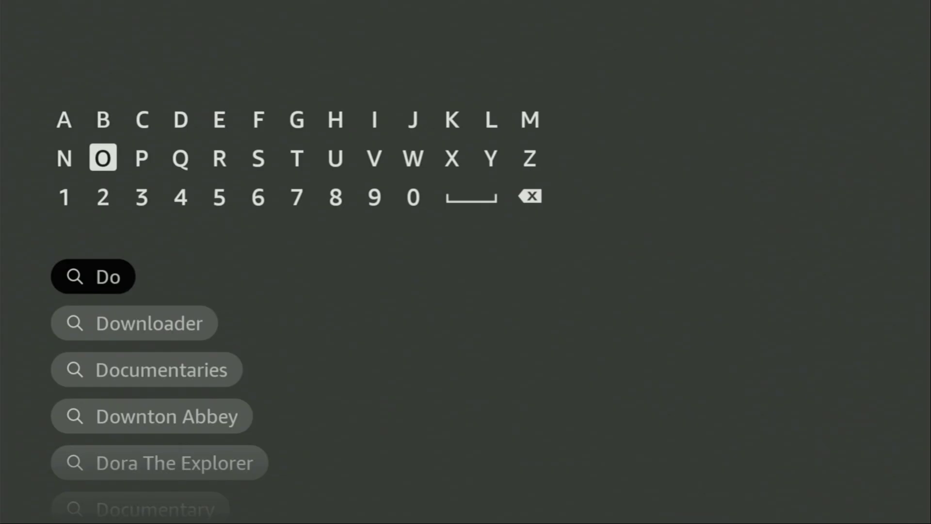
key(Down)
key(Down)
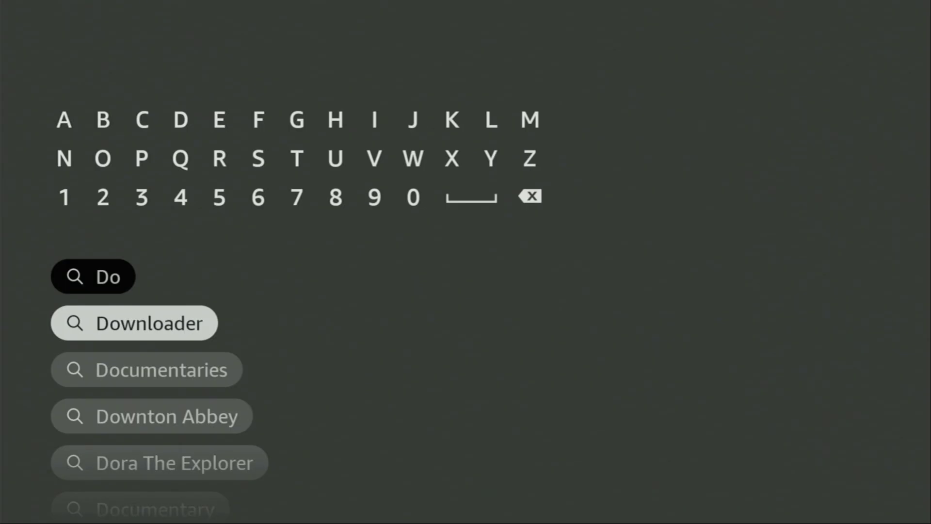
key(Return)
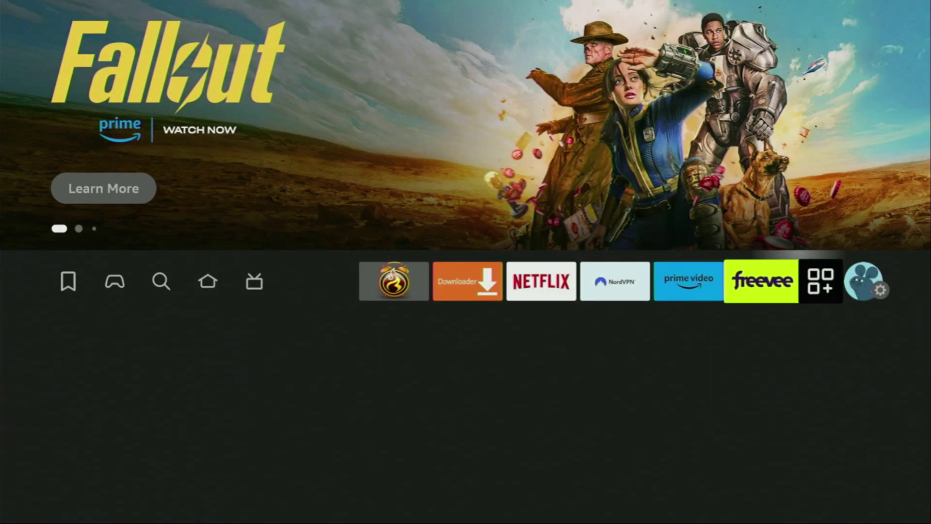
Step: Open Settings > My Fire TV and highlight Developer options
key(Right)
key(Down)
key(Down)
key(Down)
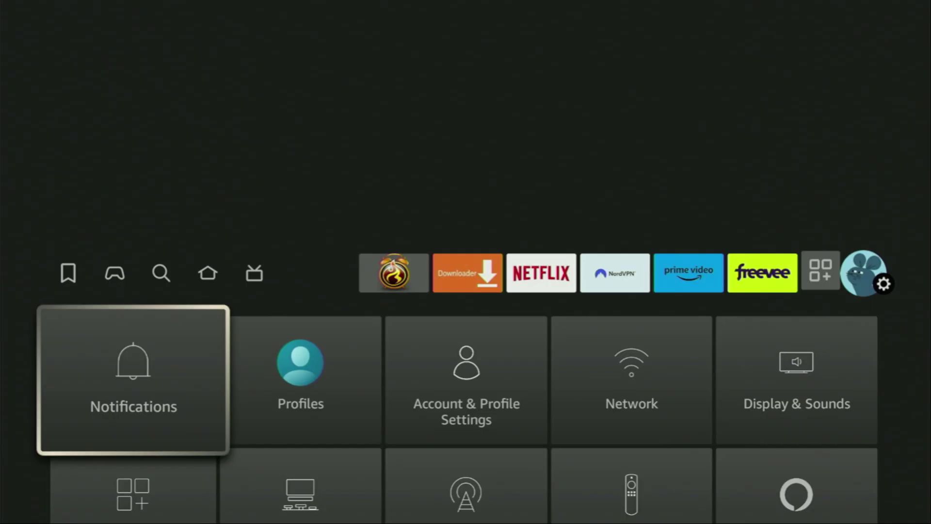
key(Right)
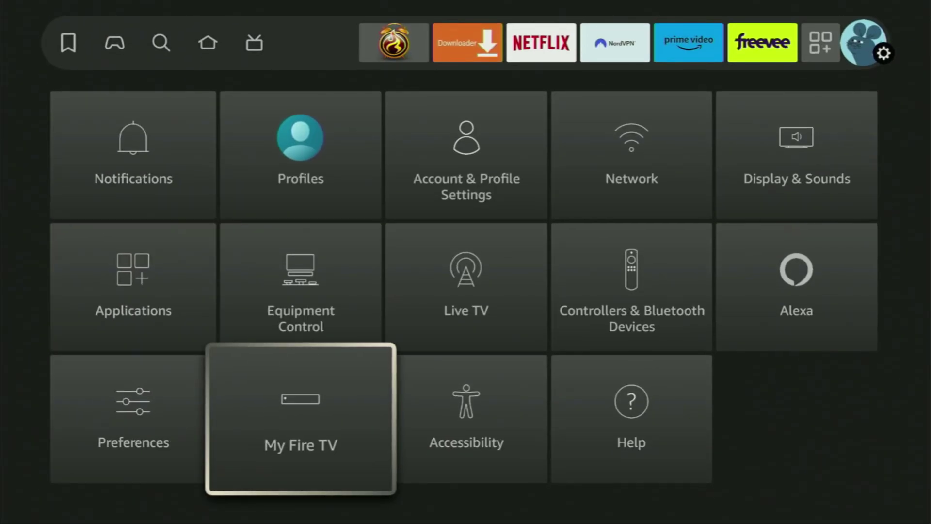
key(Return)
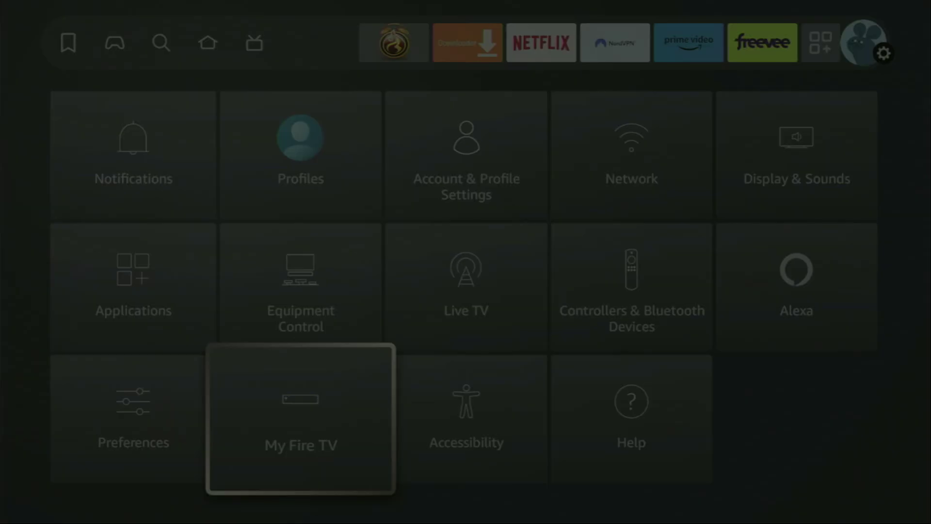
key(Down)
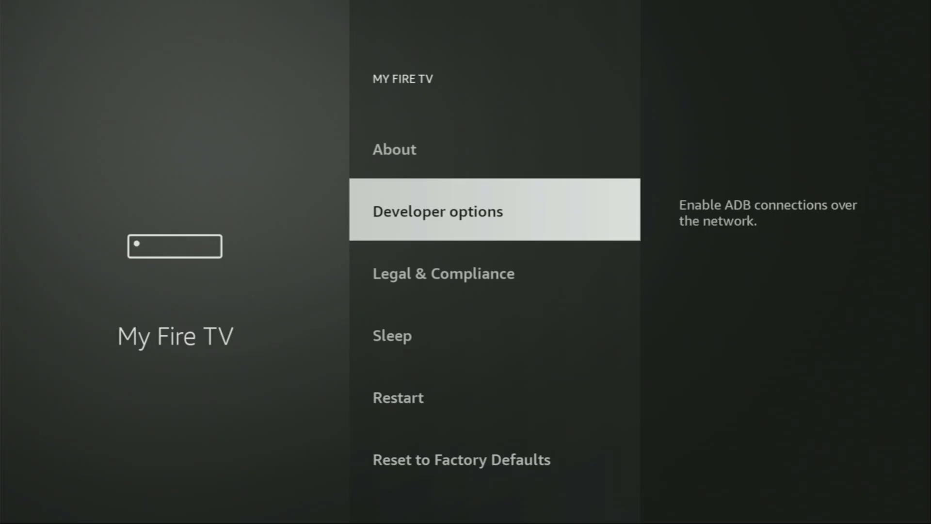
key(Up)
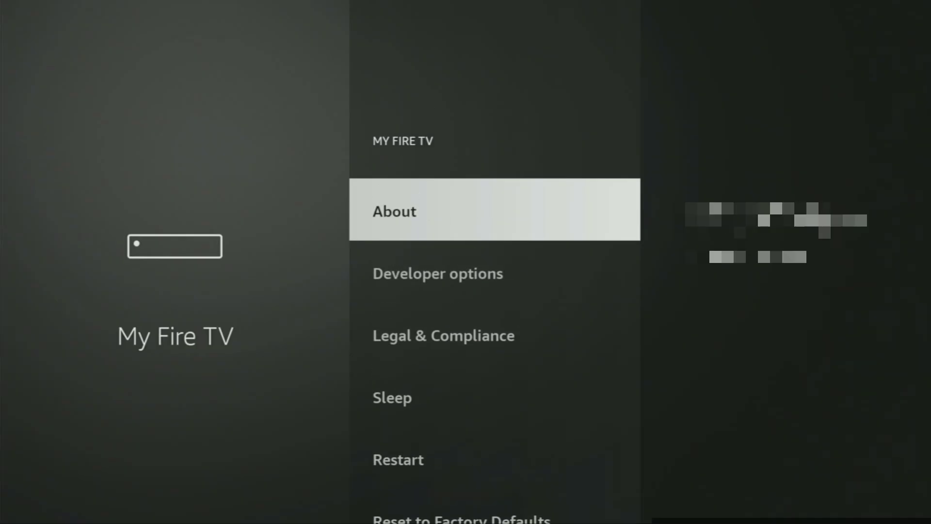
key(Return)
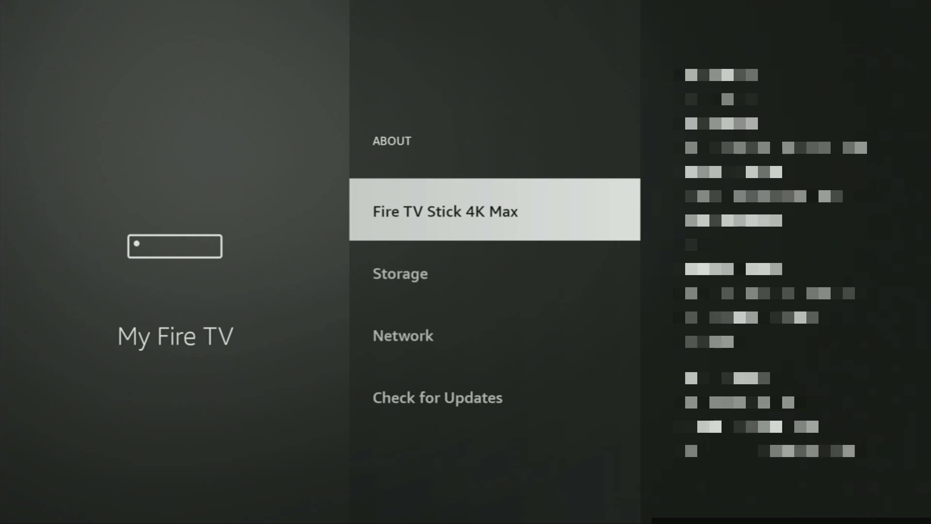
key(Return)
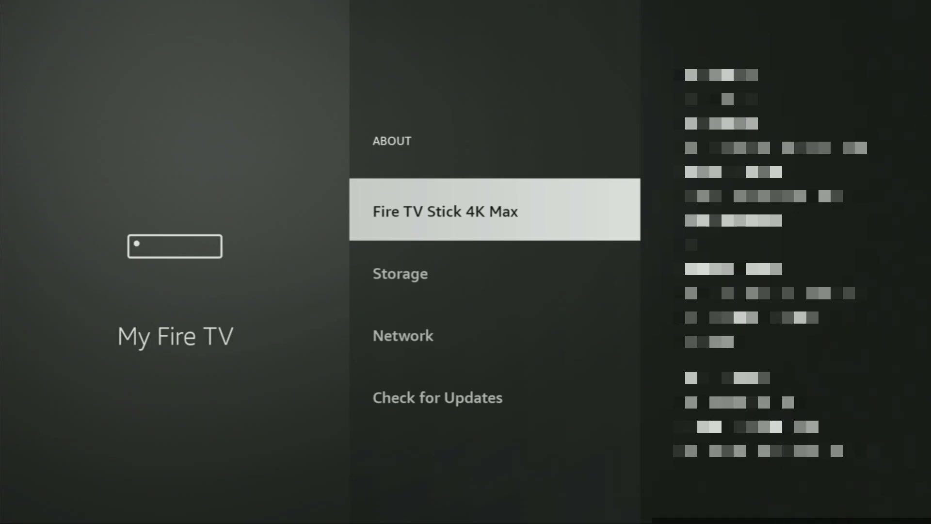
key(Escape)
key(Down)
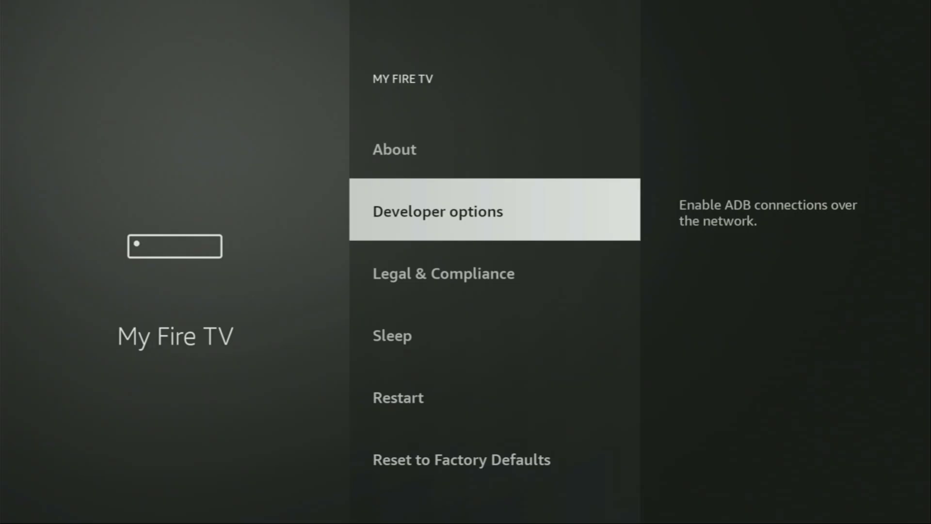
Step: In Developer options > Install unknown apps, keep Downloader set to ON
key(Return)
key(Return)
key(Return)
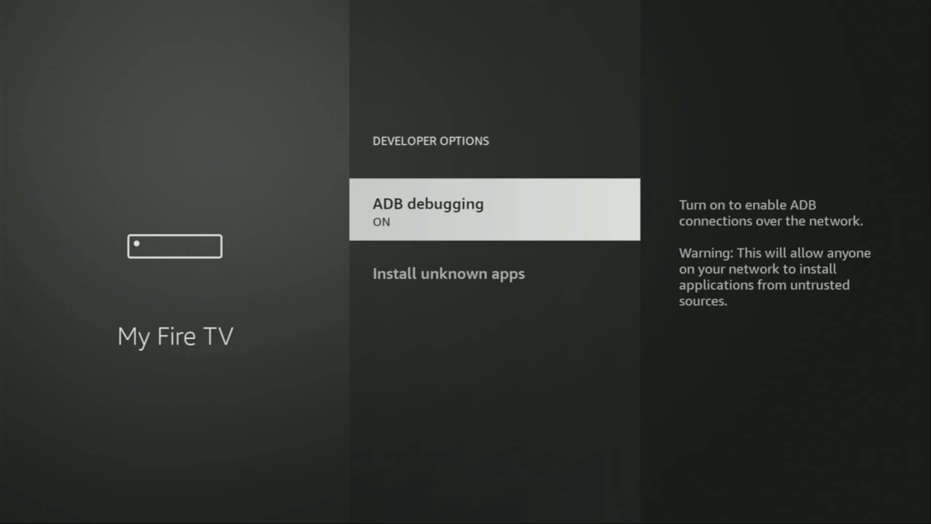
key(Down)
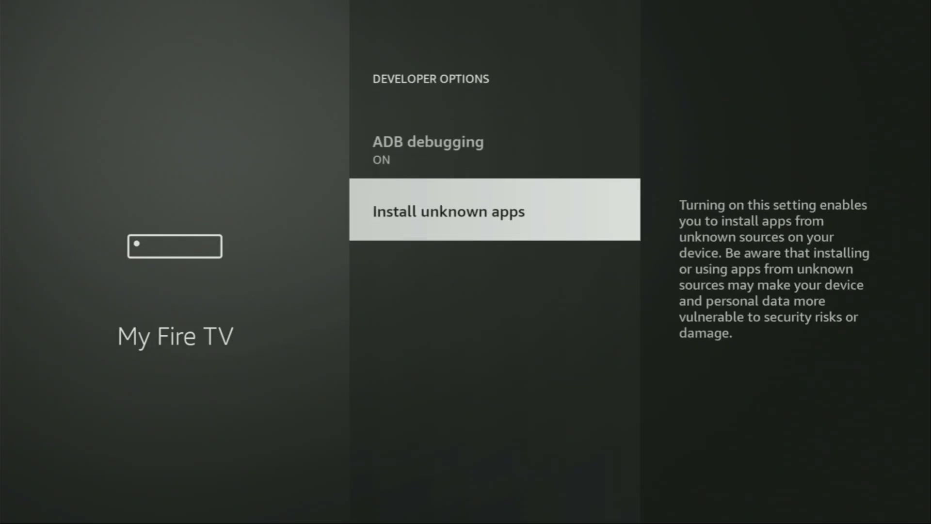
key(Return)
key(Down)
key(Down)
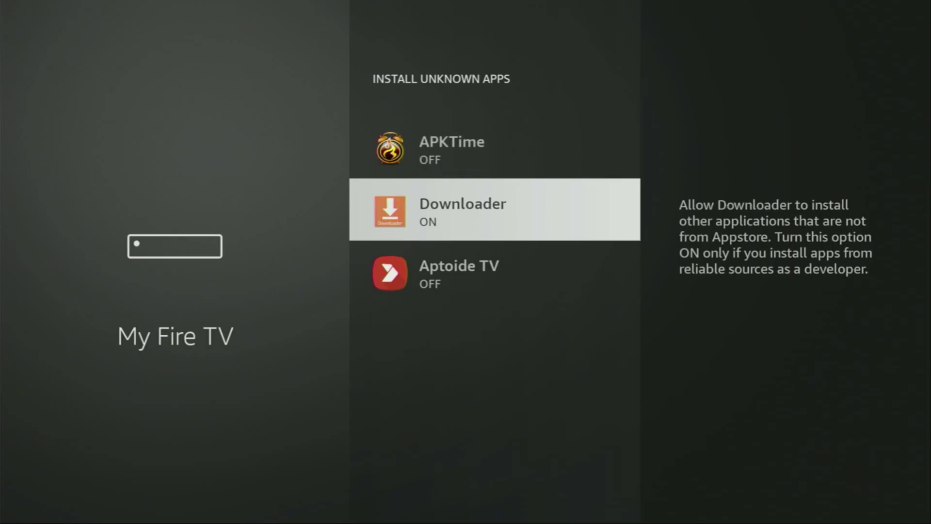
key(Return)
key(Return)
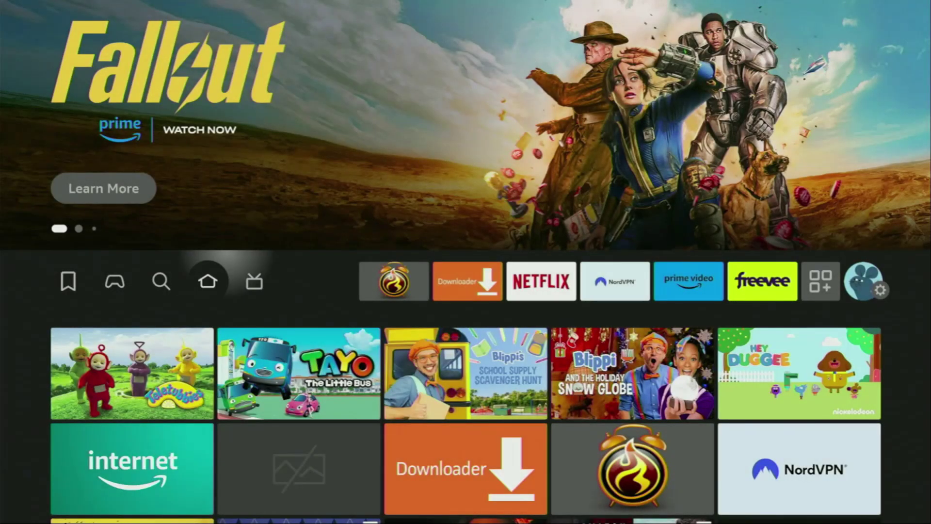
Step: Open Your Apps & Channels and move from Downloader to NordVPN
key(Right)
key(Right)
key(Right)
key(Right)
key(Right)
key(Right)
key(Right)
key(Right)
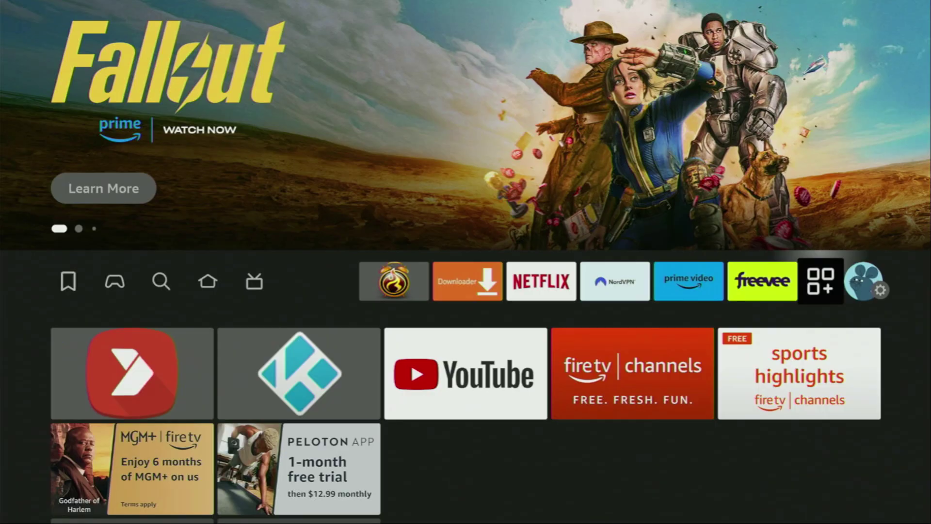
key(Return)
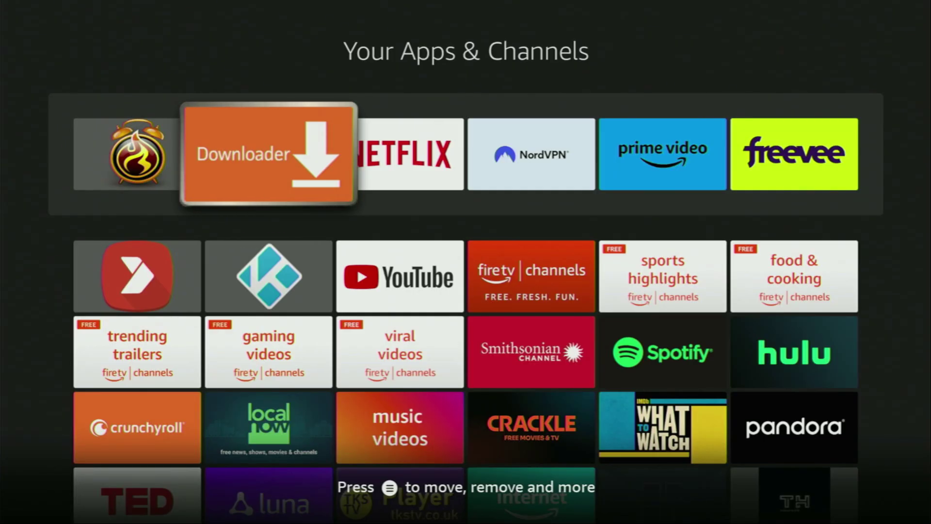
key(Right)
key(Right)
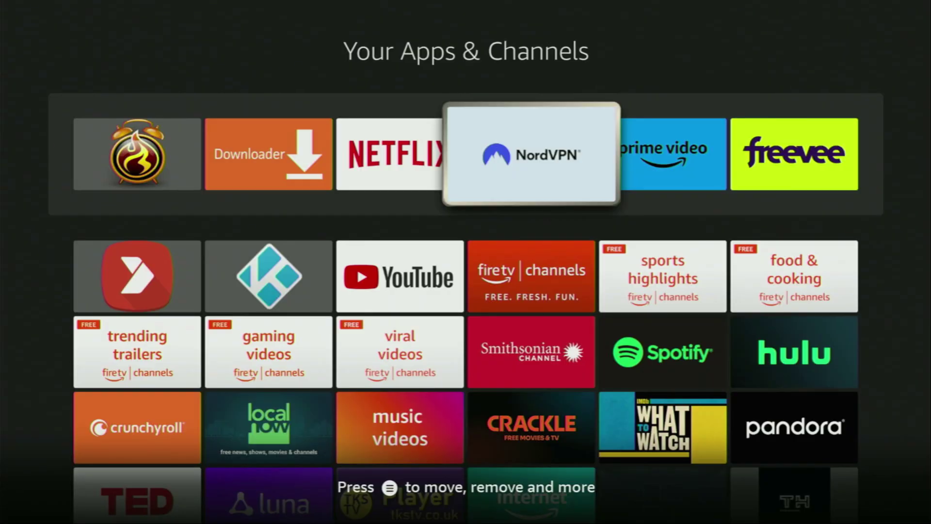
Step: Launch NordVPN and connect to Estonia from the All Countries row
key(Return)
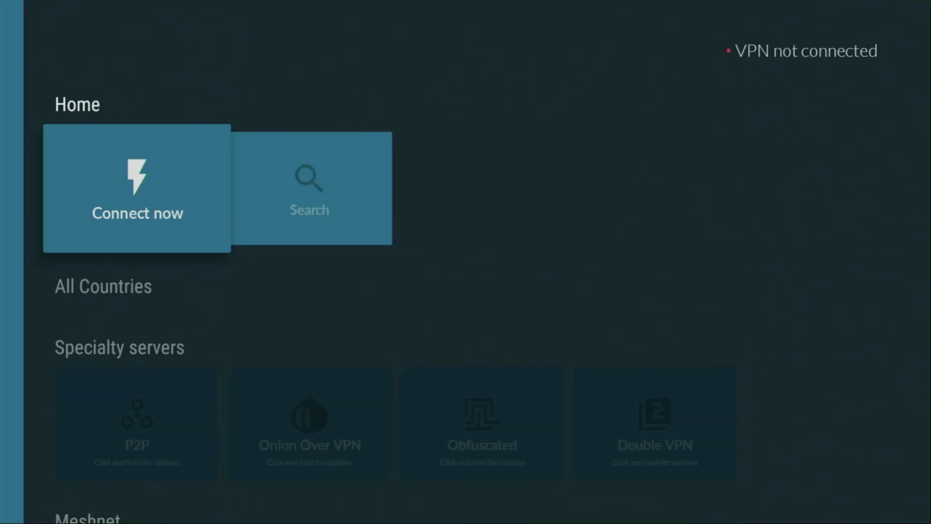
key(Down)
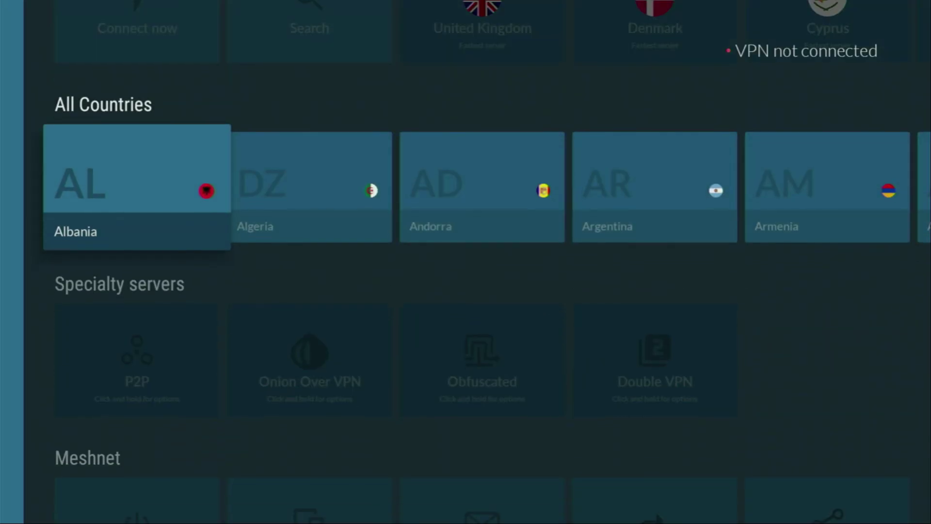
key(Right)
key(Right)
key(Right)
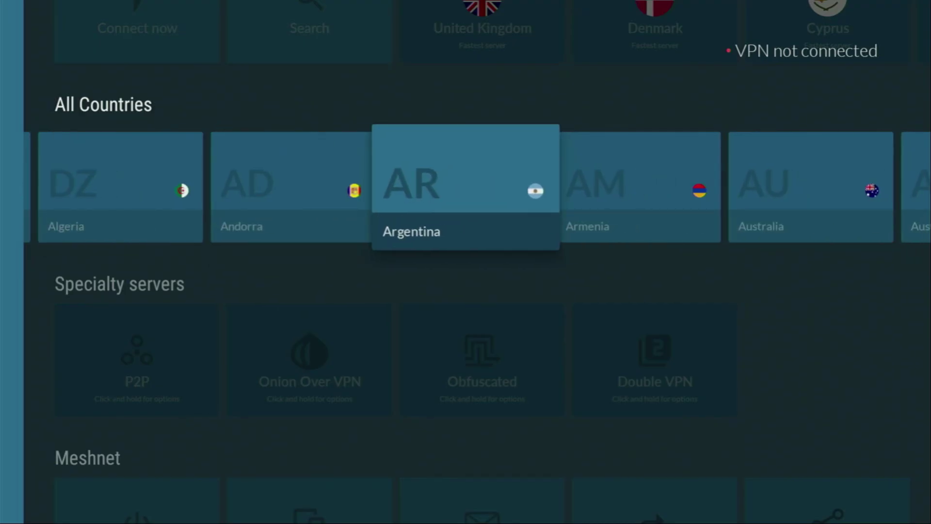
key(Right)
key(Right)
key(Right)
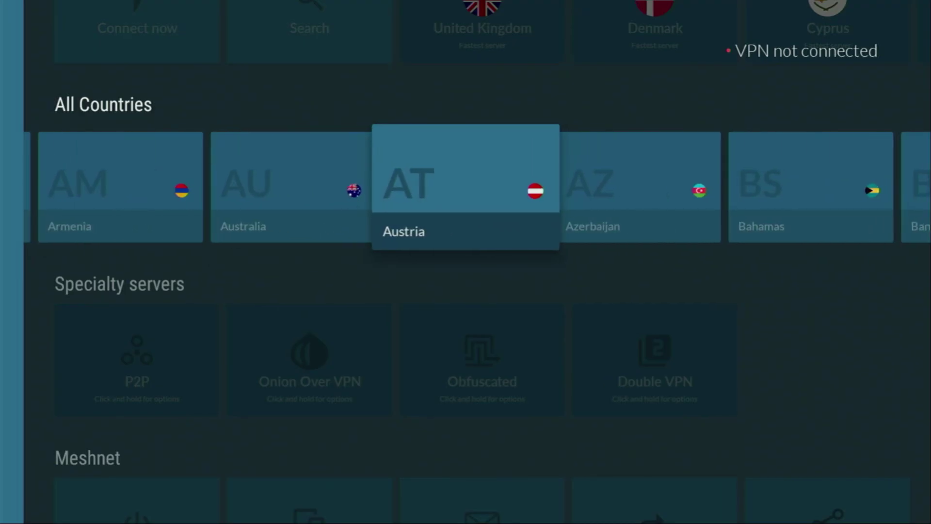
key(Right)
key(Right)
key(Right)
key(Right)
key(Right)
key(Right)
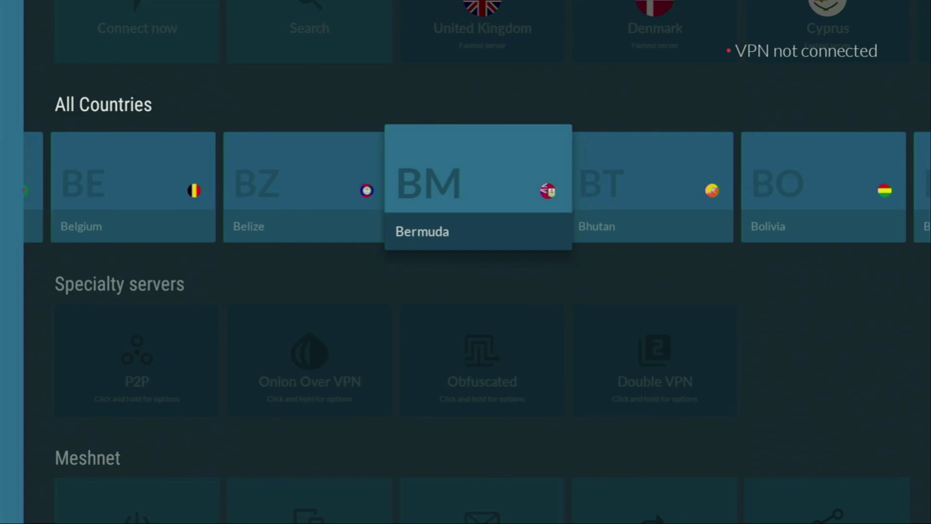
key(Right)
key(Right)
key(Right)
key(Right)
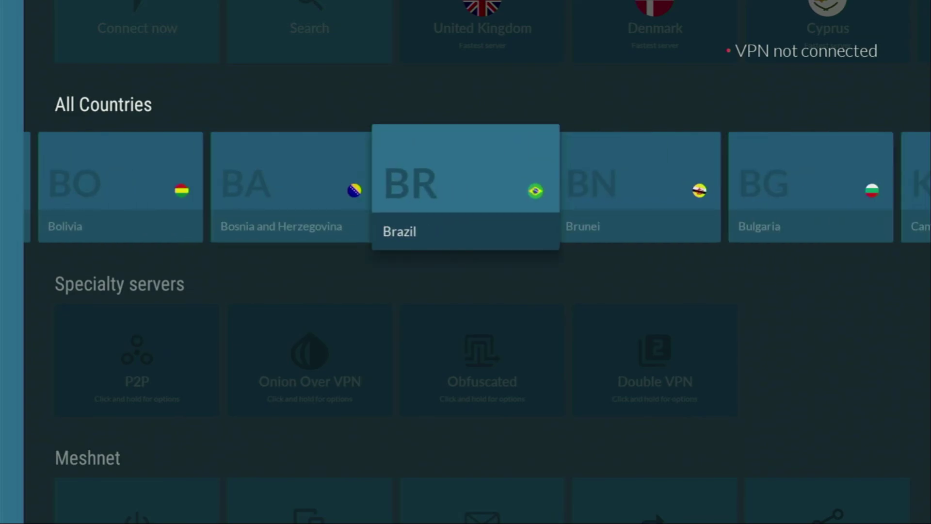
key(Right)
key(Right)
key(Right)
key(Right)
key(Right)
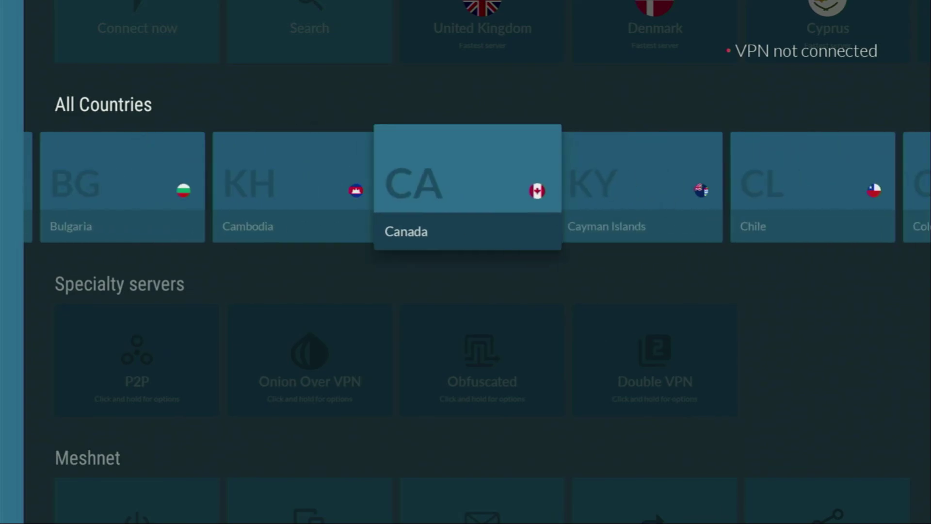
key(Right)
key(Right)
key(Right)
key(Right)
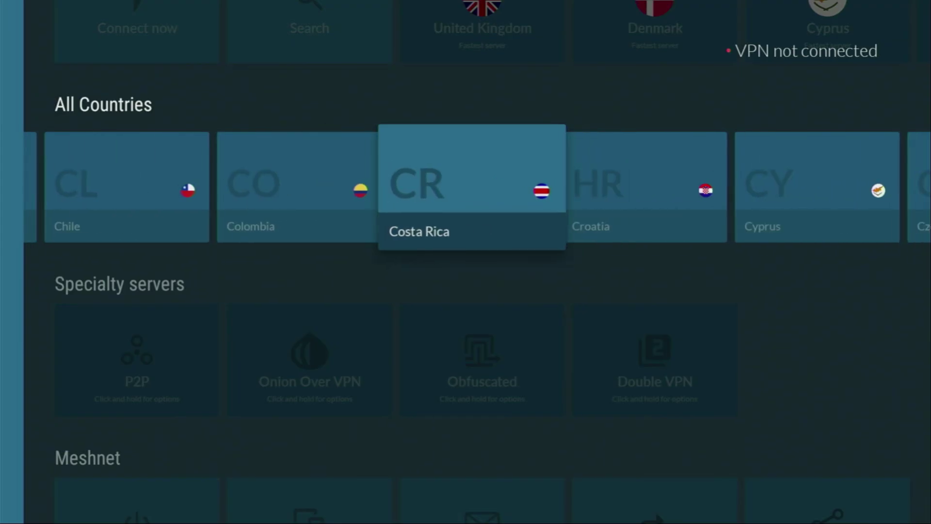
key(Right)
key(Right)
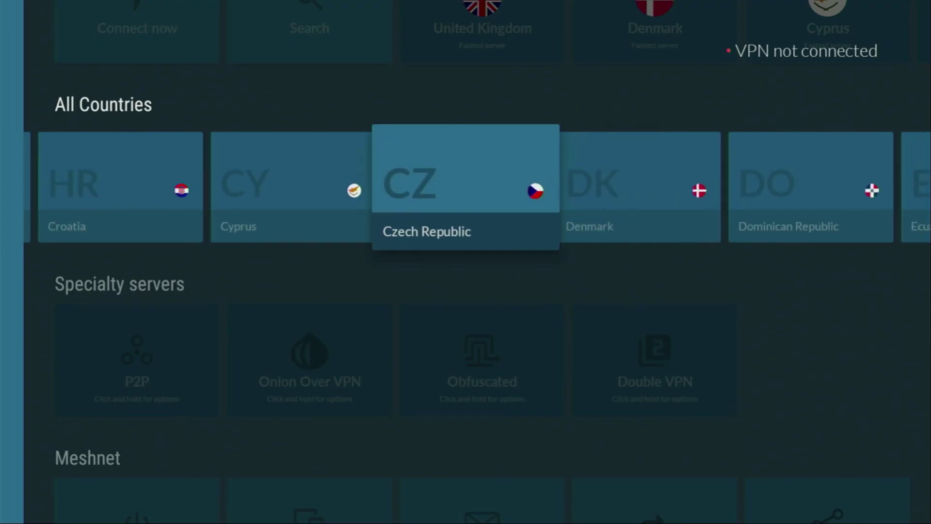
key(Right)
key(Right)
key(Right)
key(Right)
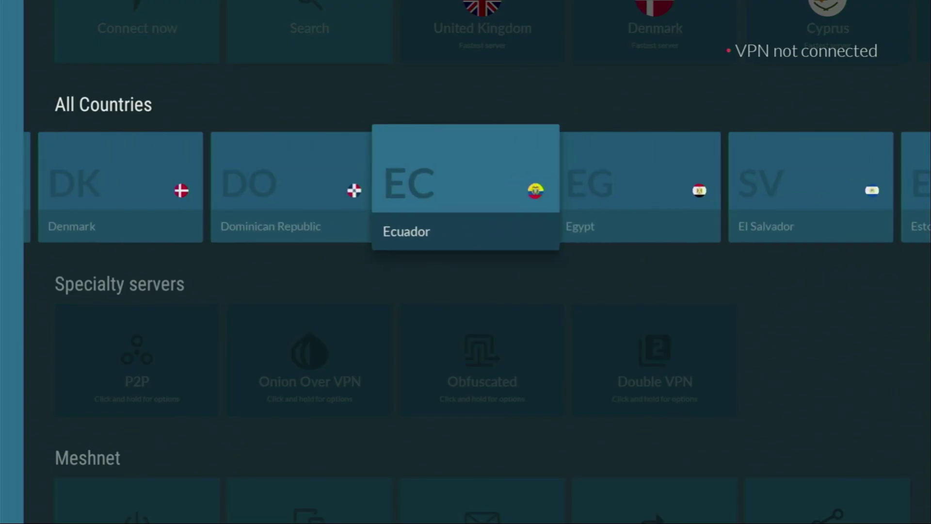
key(Right)
key(Right)
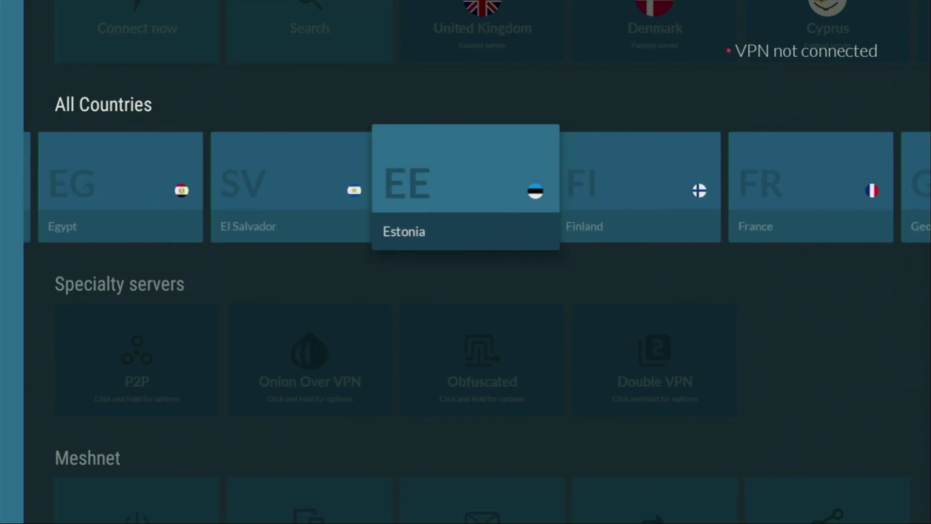
key(Return)
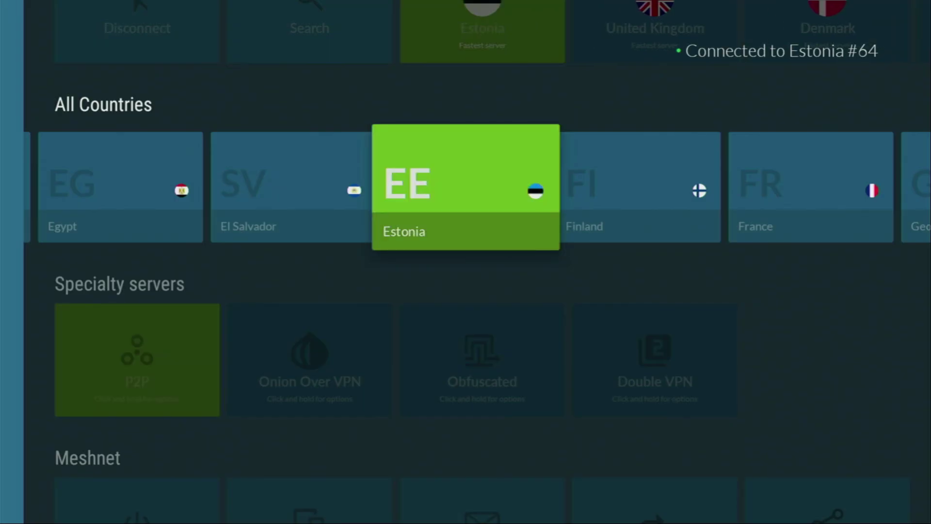
Step: Browse the later countries in the All Countries list
key(Right)
key(Right)
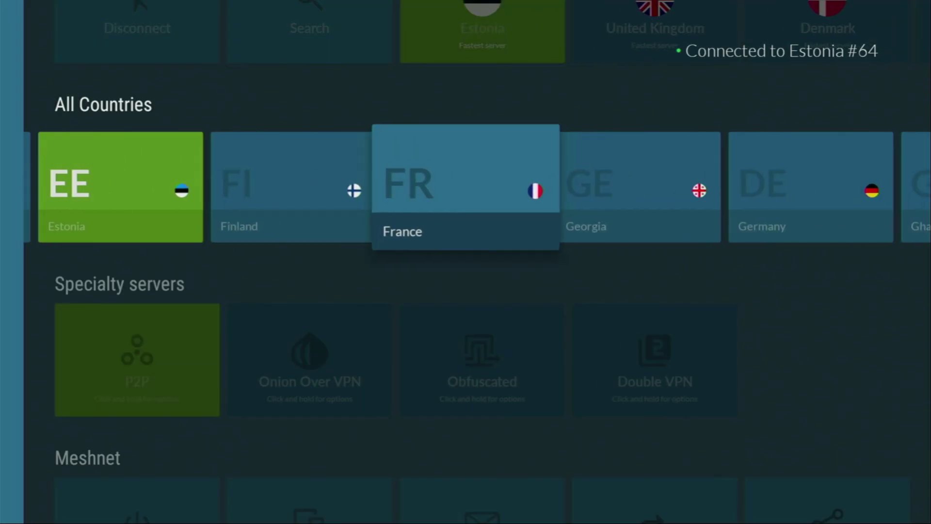
key(Right)
key(Right)
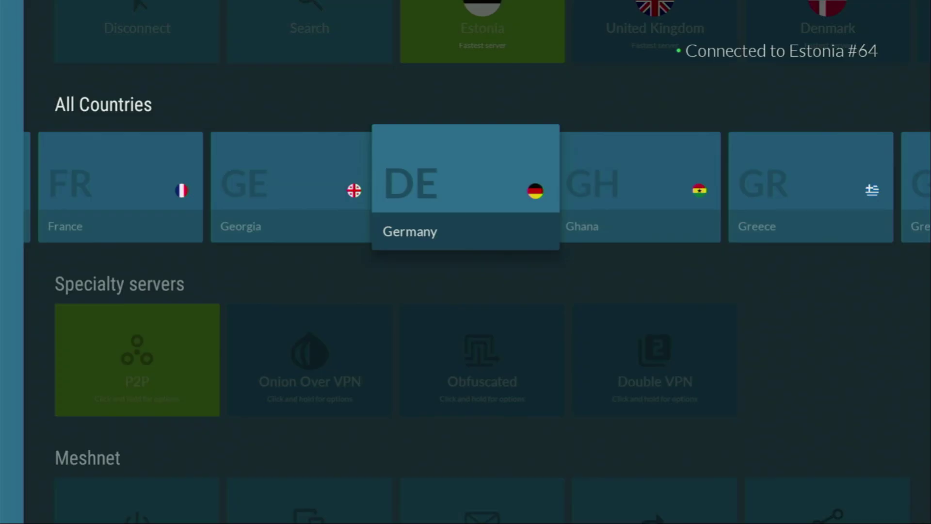
key(Right)
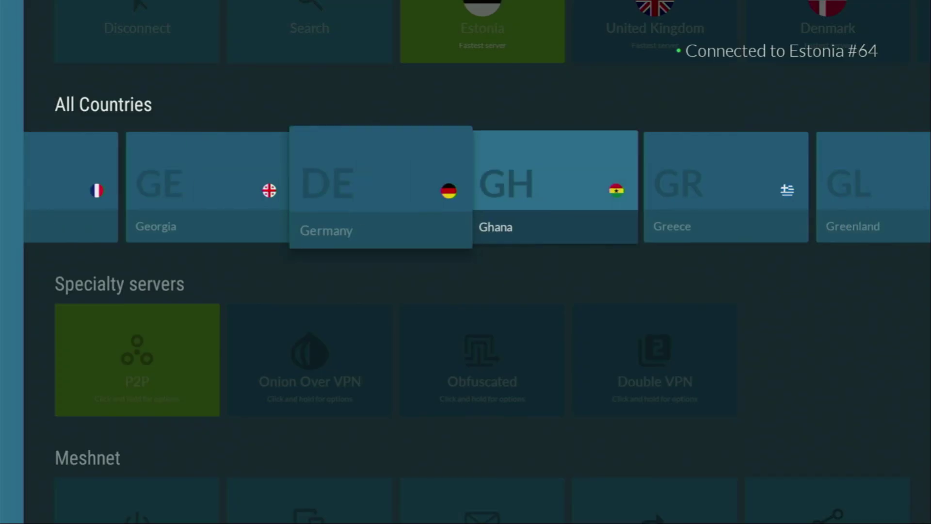
key(Right)
key(Right)
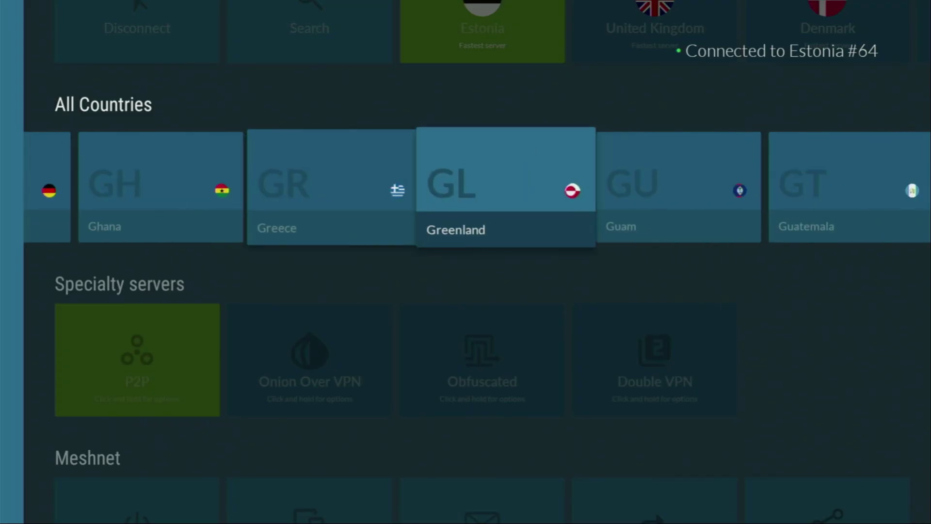
key(Right)
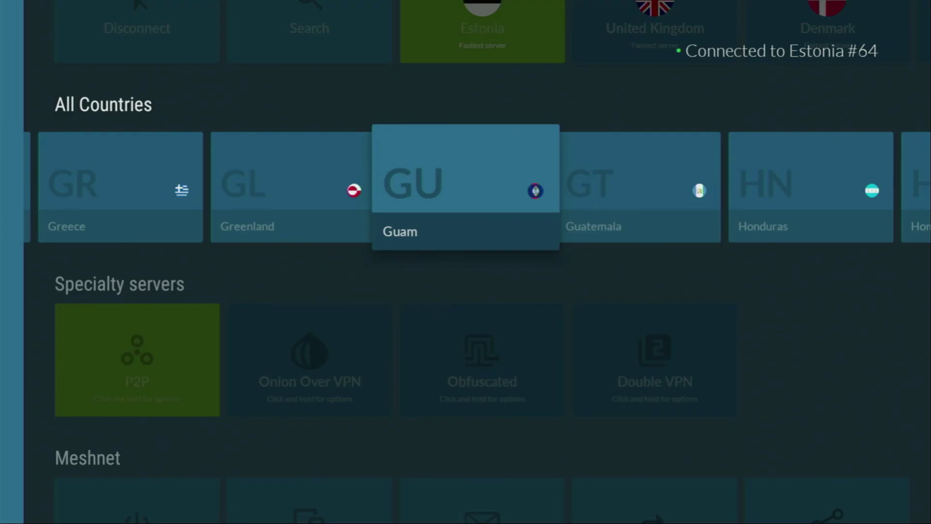
key(Right)
key(Right)
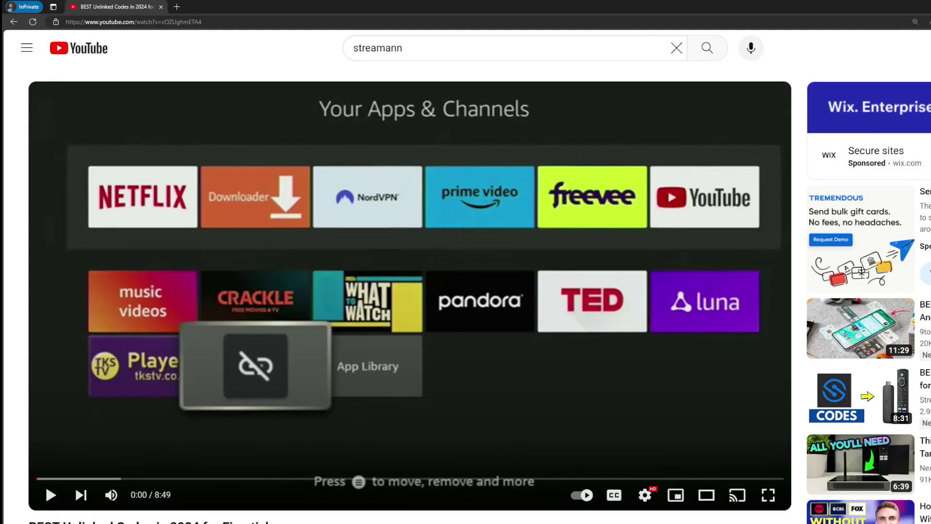
scroll(334, 427, down, 7)
Step: Open the pinned comment's NordVPN offer link and highlight '3 months extra'
click(330, 294)
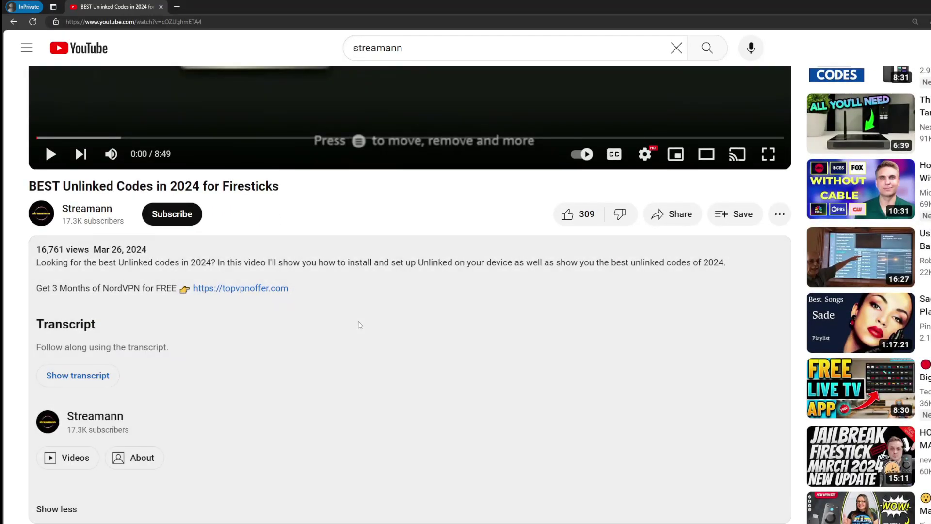
scroll(252, 301, down, 5)
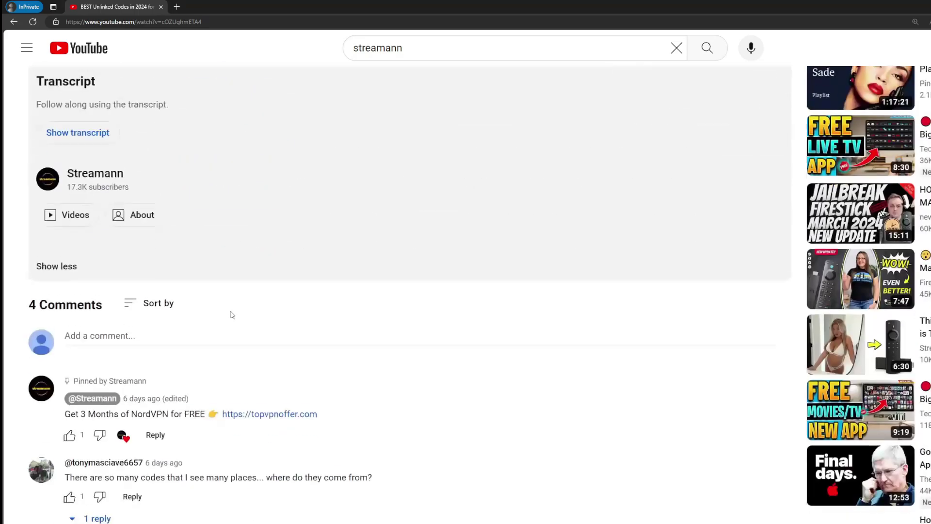
drag(335, 403, 227, 400)
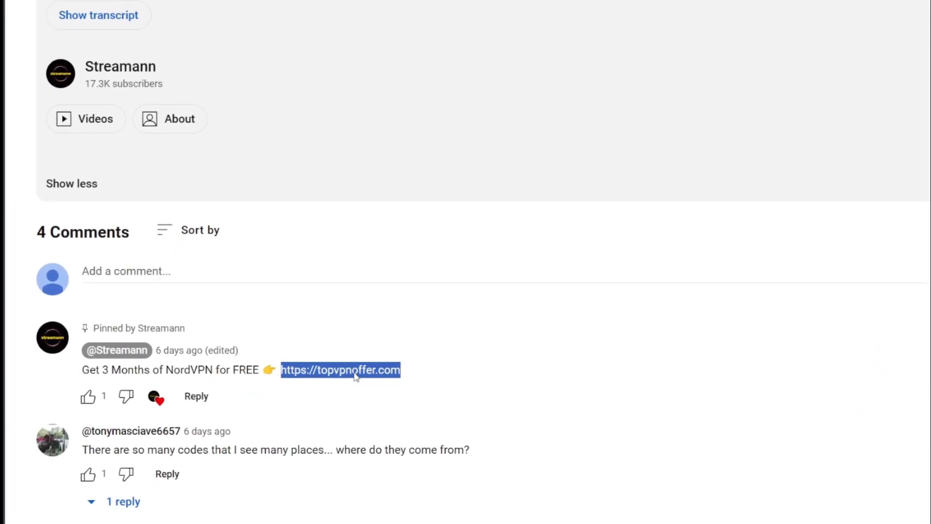
click(355, 371)
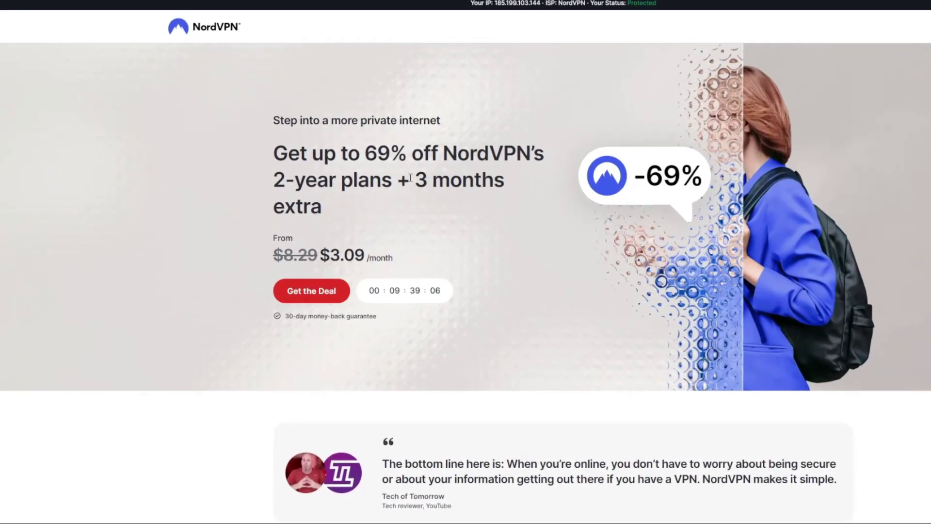
drag(414, 175, 511, 206)
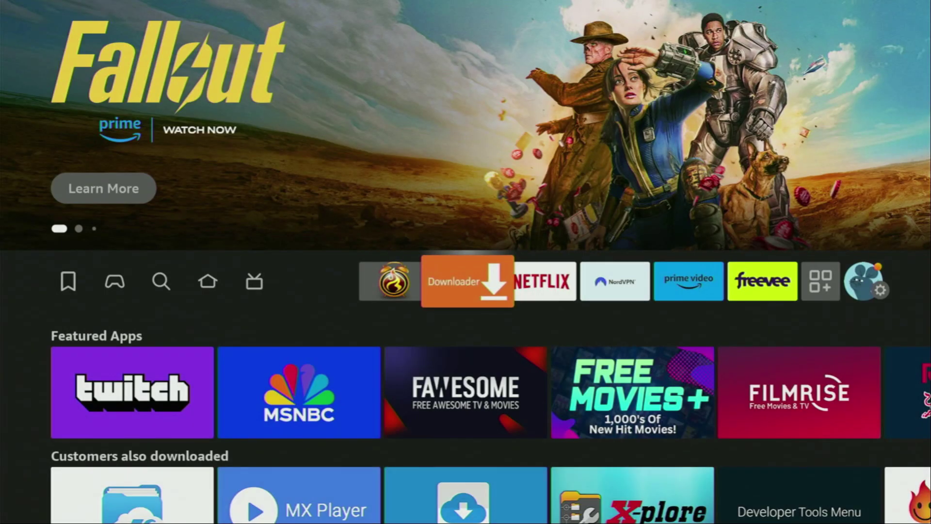
Step: Launch Downloader, go to Home, and type streamfireapp.tv into the URL field
key(Return)
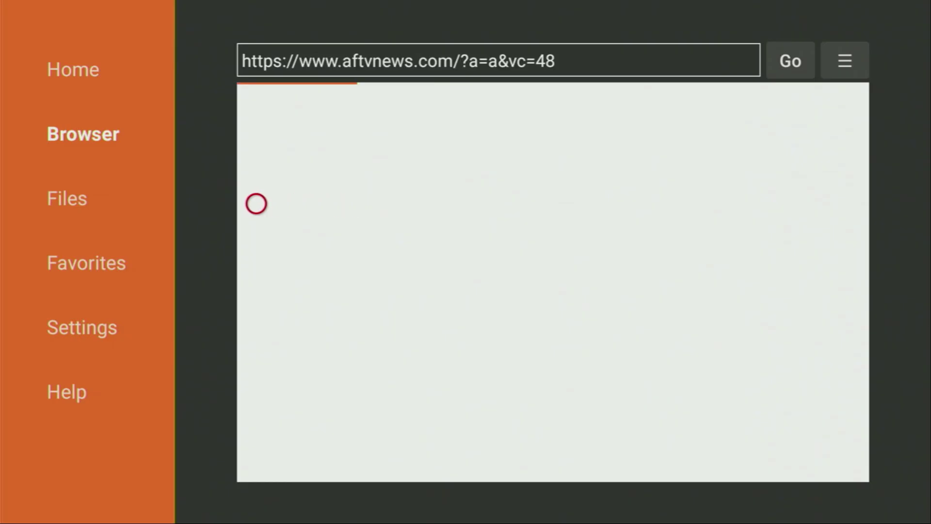
key(Left)
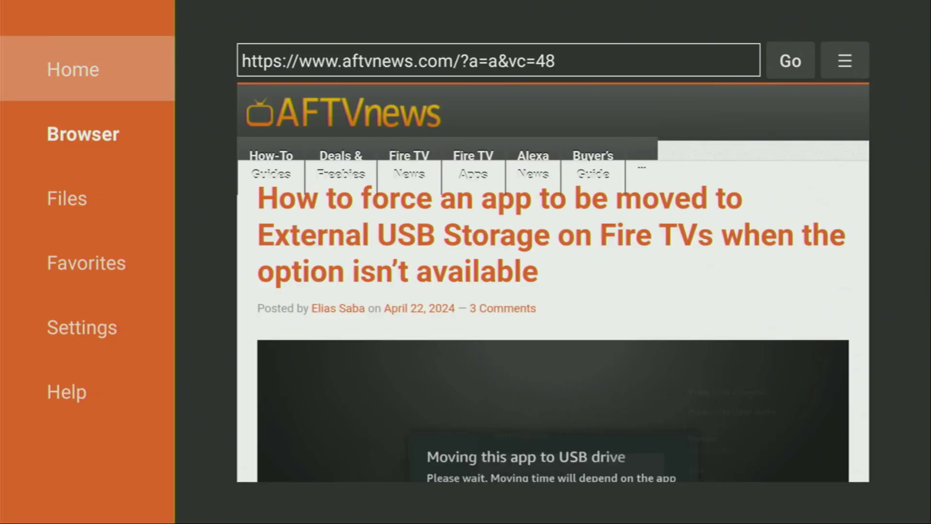
key(Return)
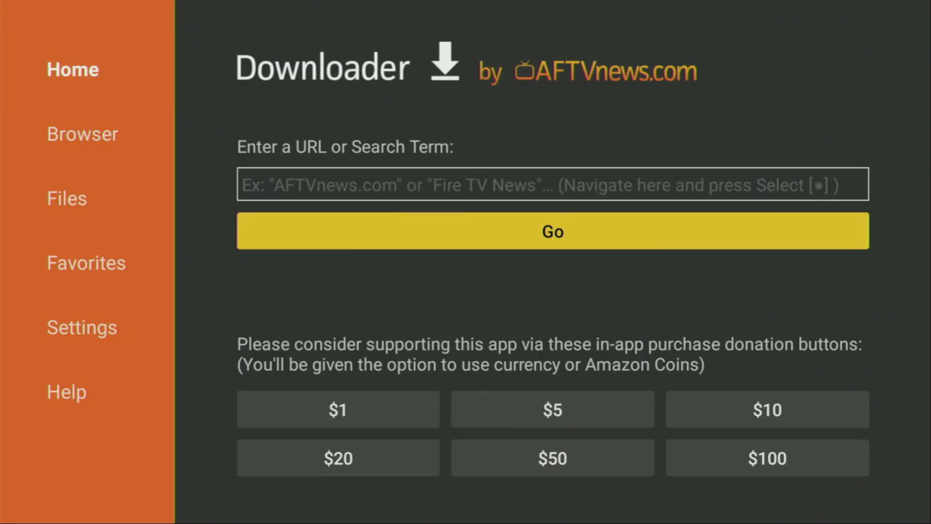
key(Up)
key(Return)
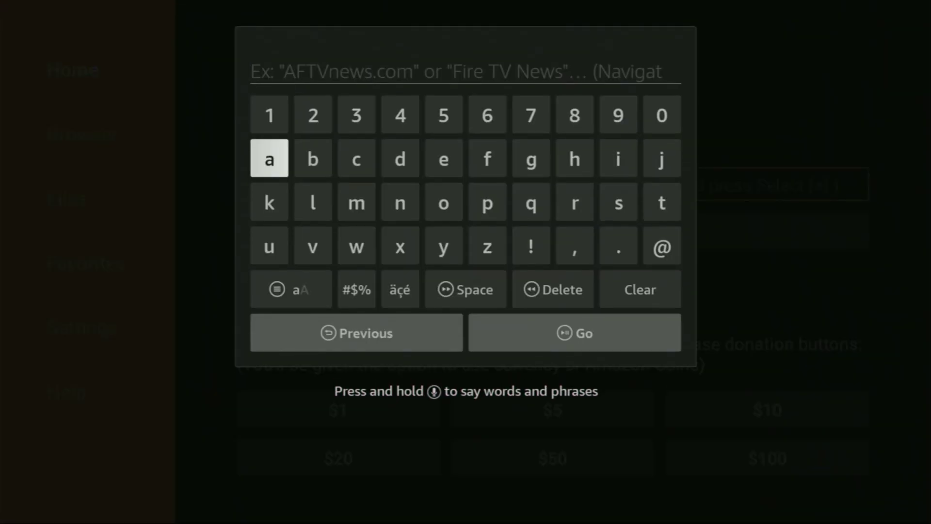
text(streamfireapp.tv)
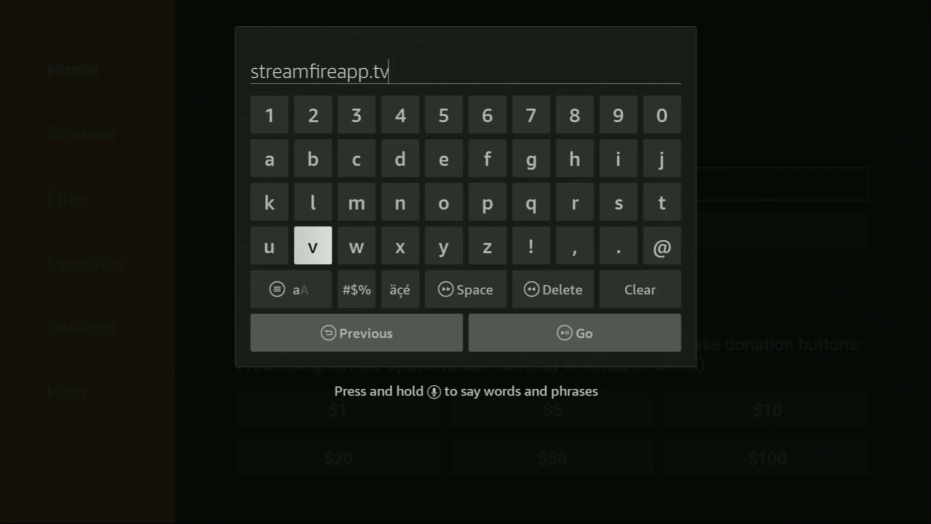
key(Down)
key(Down)
key(Right)
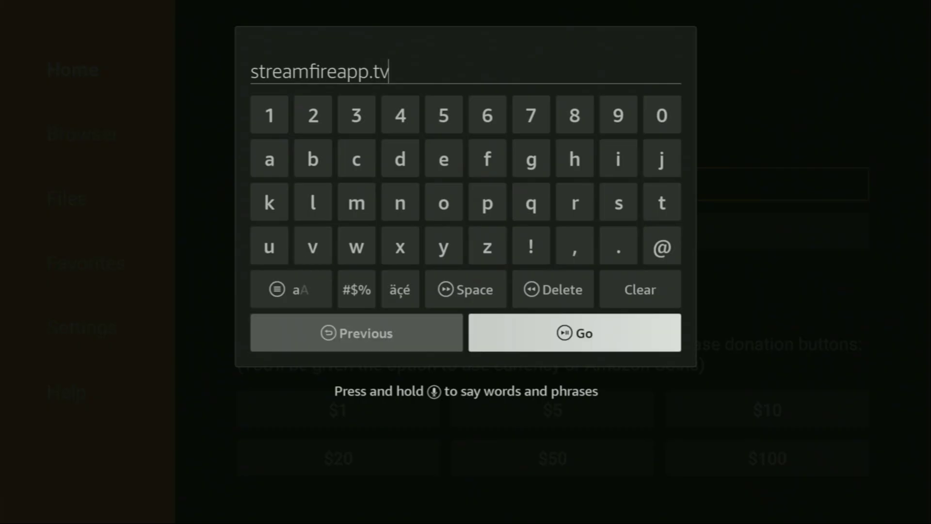
Step: Load streamfireapp.tv, download and install streamfire1.0.apk, then delete the APK
key(Return)
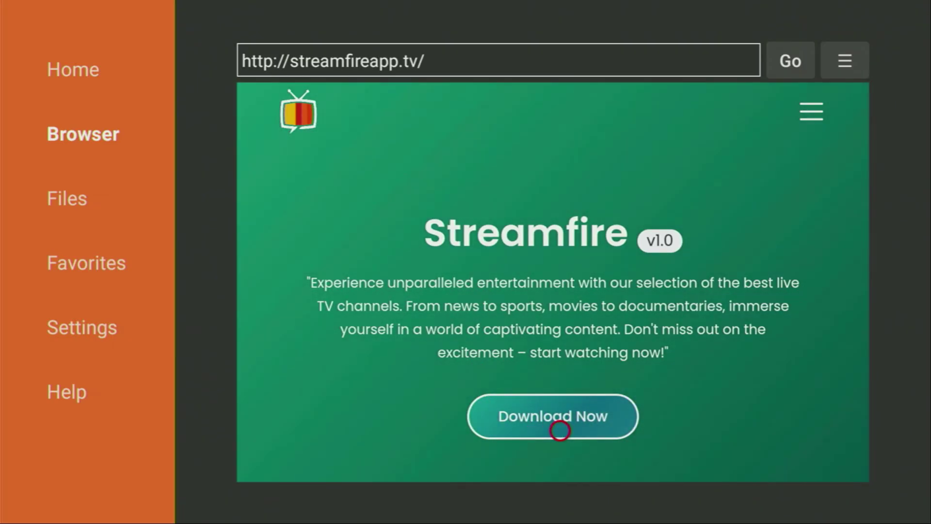
click(560, 430)
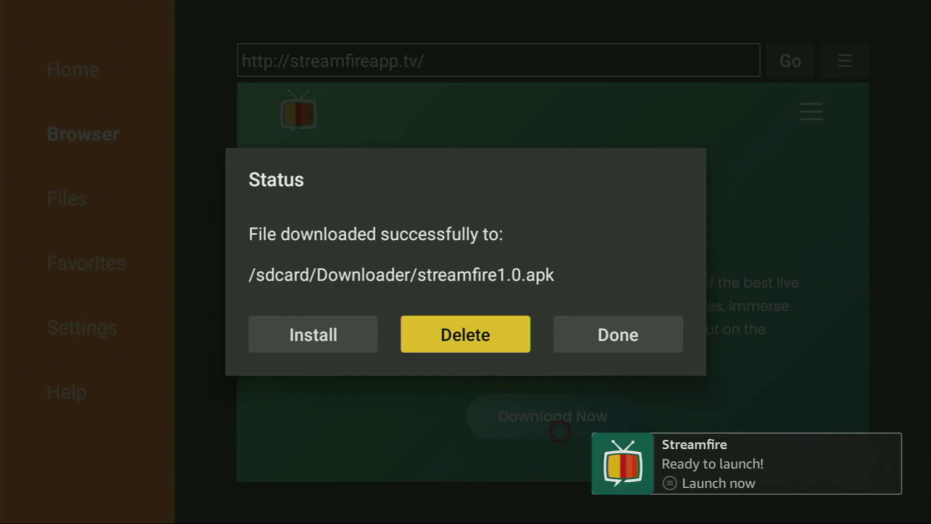
key(Return)
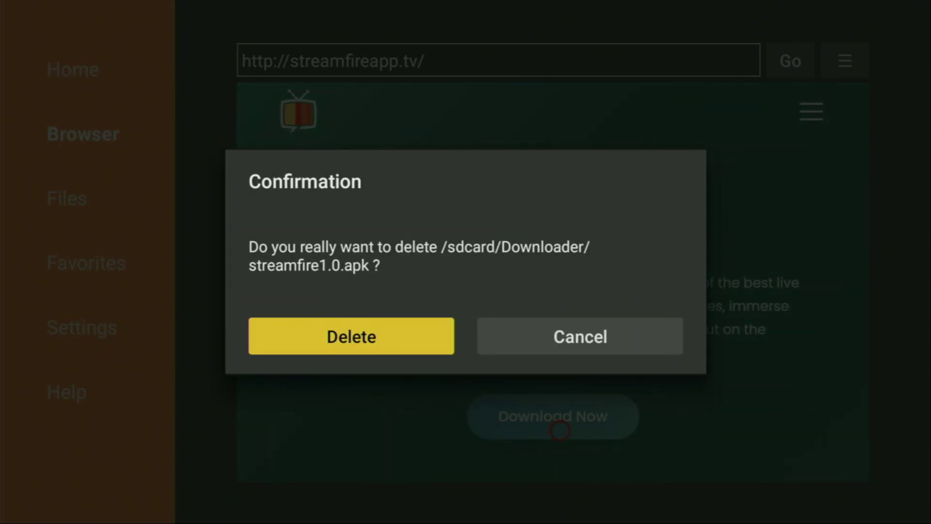
key(Return)
Step: Open Your Apps & Channels and select the new Streamfire tile
key(Home)
key(Right)
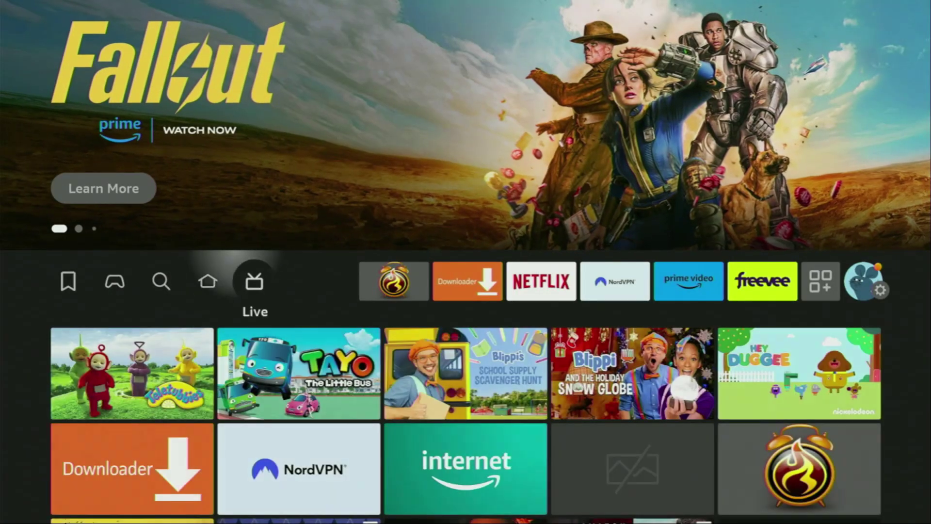
key(Right)
key(Right)
key(Right)
key(Right)
key(Right)
key(Right)
key(Right)
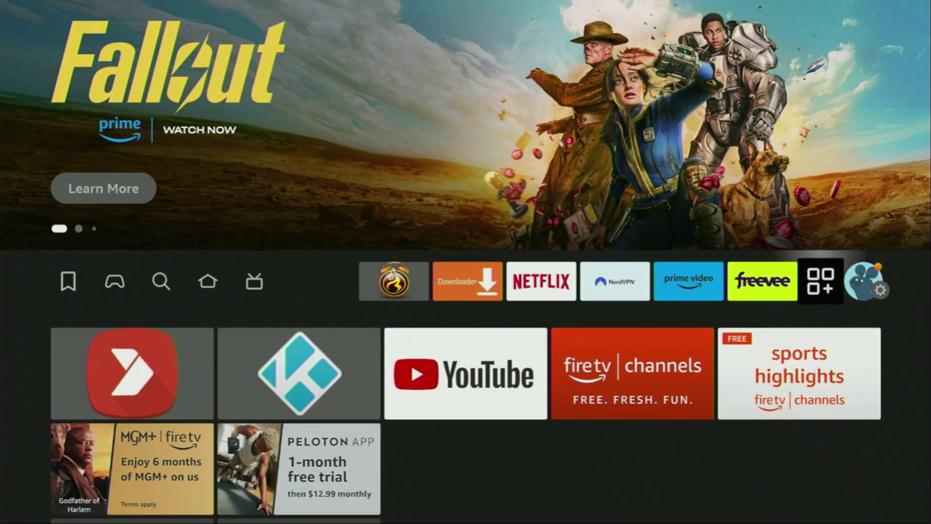
key(Return)
key(Down)
key(Down)
key(Down)
key(Down)
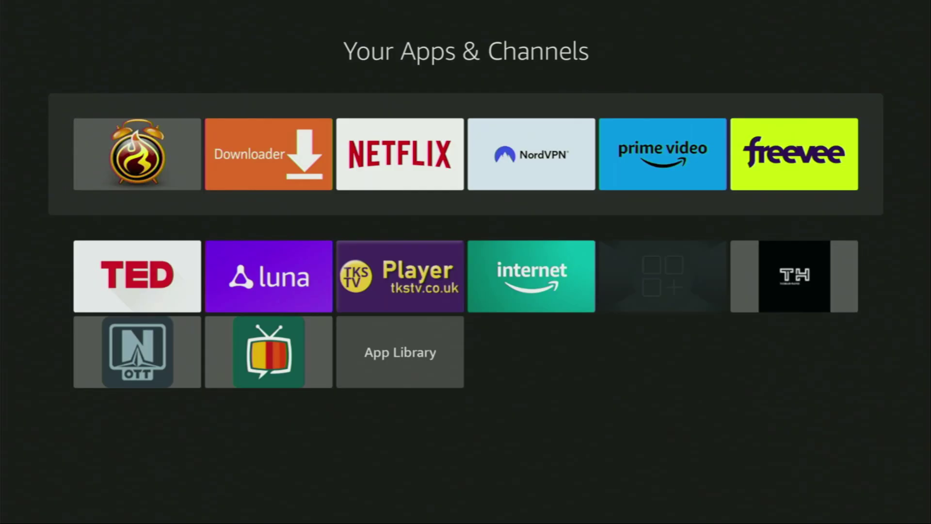
key(Right)
key(Right)
key(Left)
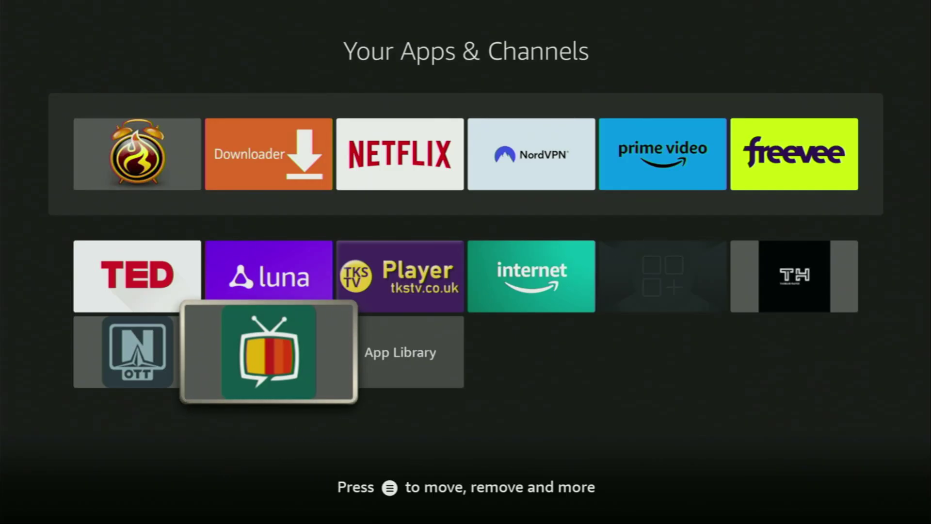
Step: Use the Menu option Move to front to put Streamfire first
key(Menu)
key(Down)
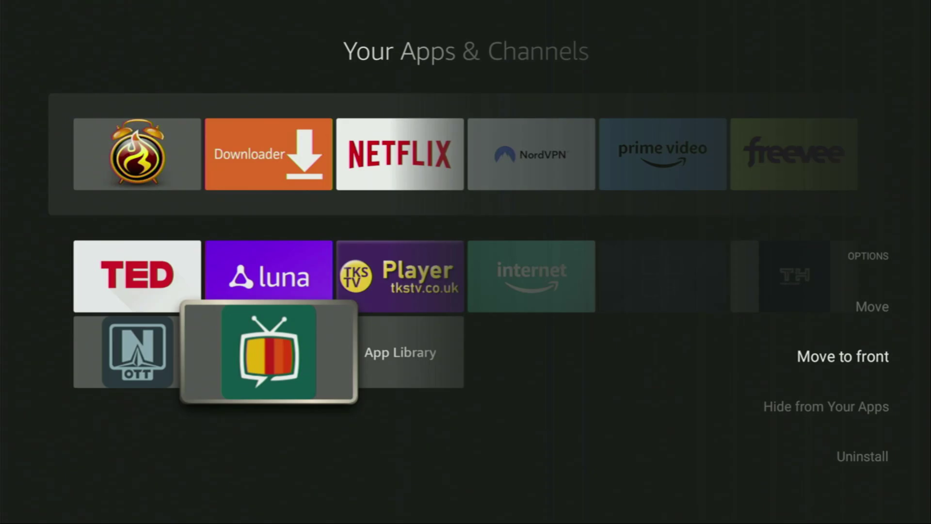
key(Return)
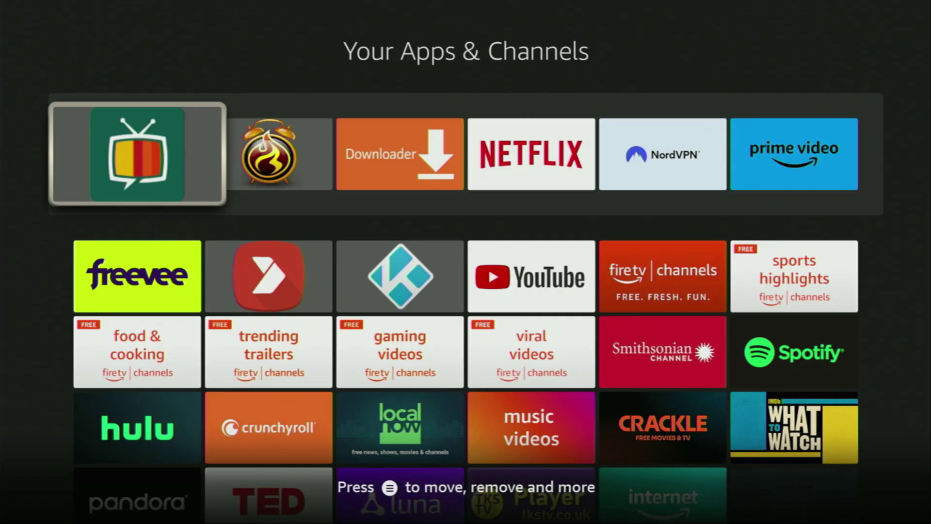
key(Right)
key(Right)
key(Right)
key(Right)
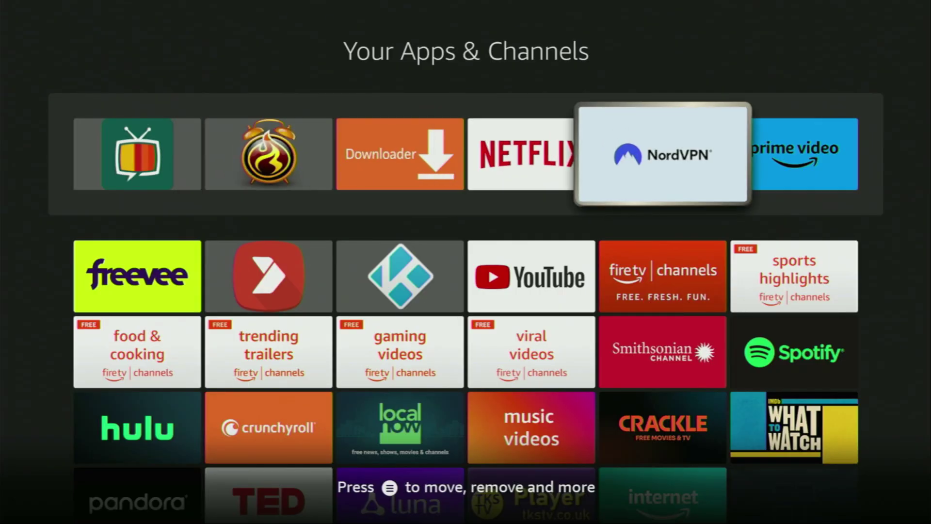